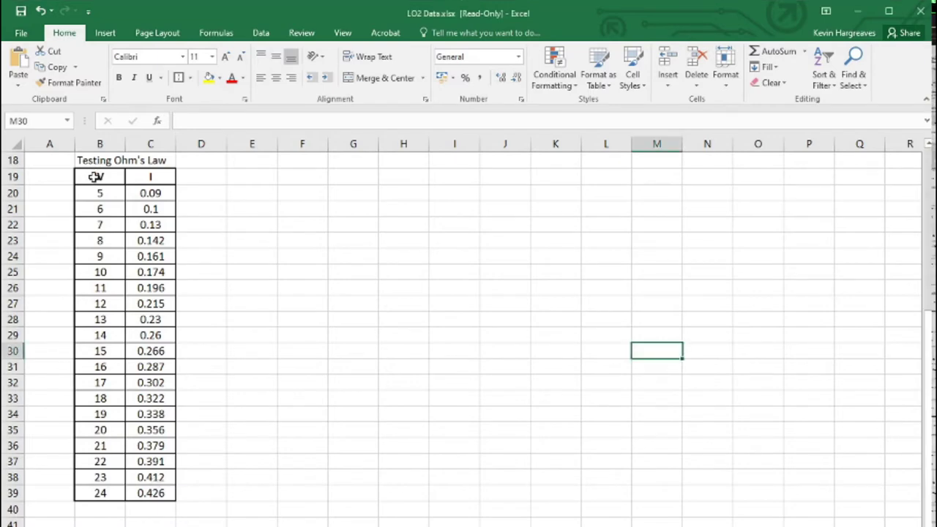
Step: Insert a scatter chart of the V and I data in B19:C39, and move and enlarge it beside the table
{"action": "left_click_drag", "start_coordinate": [94, 177], "coordinate": [150, 498]}
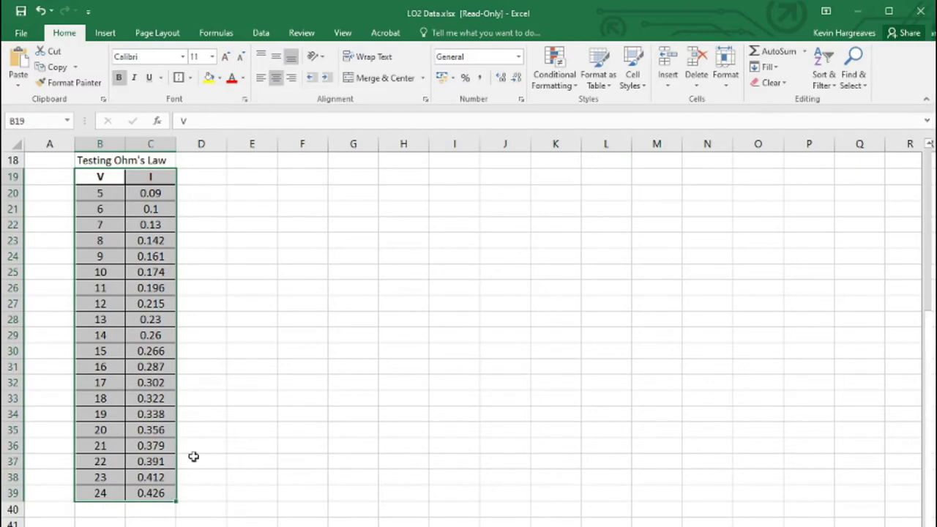
{"action": "left_click", "coordinate": [104, 35]}
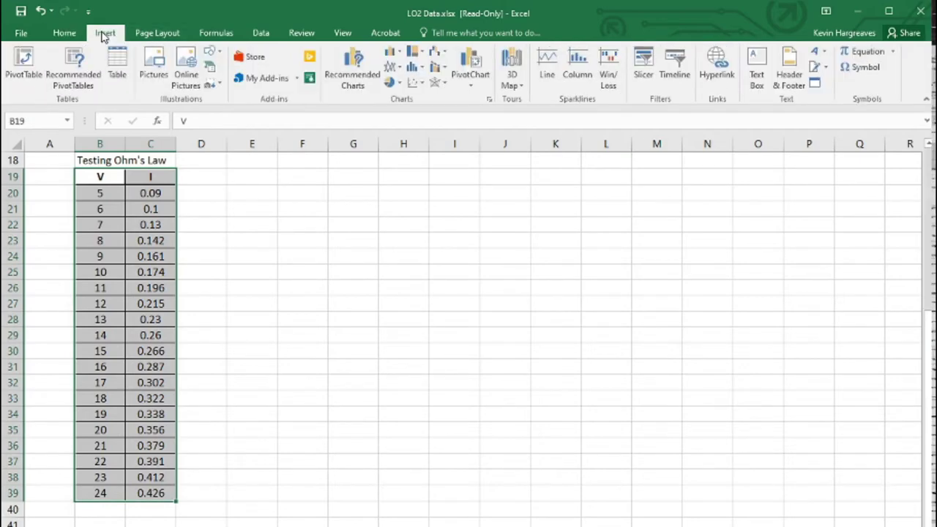
{"action": "left_click", "coordinate": [432, 84]}
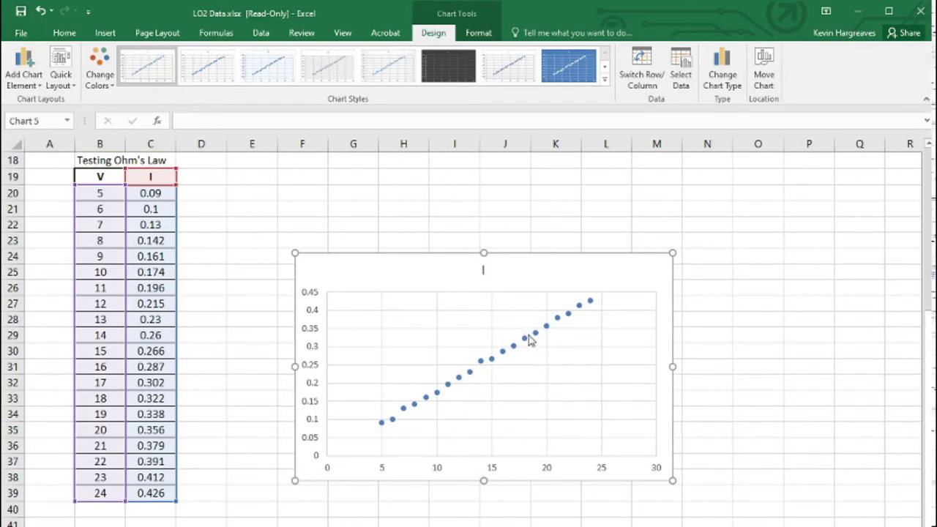
{"action": "left_click_drag", "start_coordinate": [420, 254], "coordinate": [330, 168]}
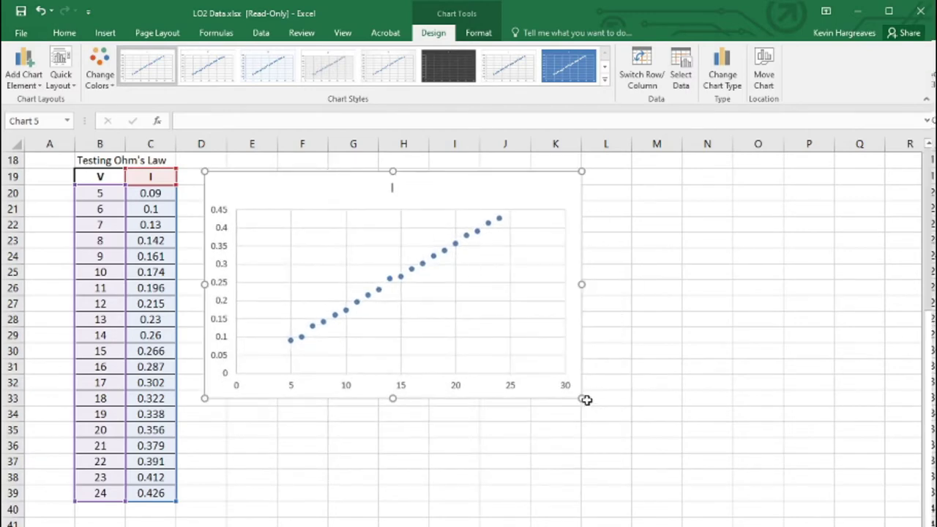
{"action": "left_click_drag", "start_coordinate": [585, 400], "coordinate": [663, 474]}
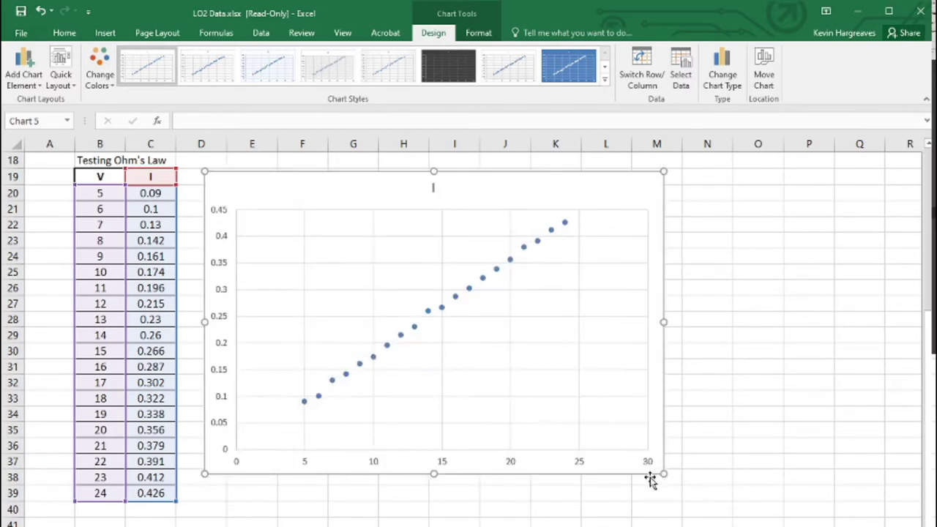
Step: Add a linear trendline to the chart's data series and display its equation on the chart
{"action": "left_click", "coordinate": [461, 290]}
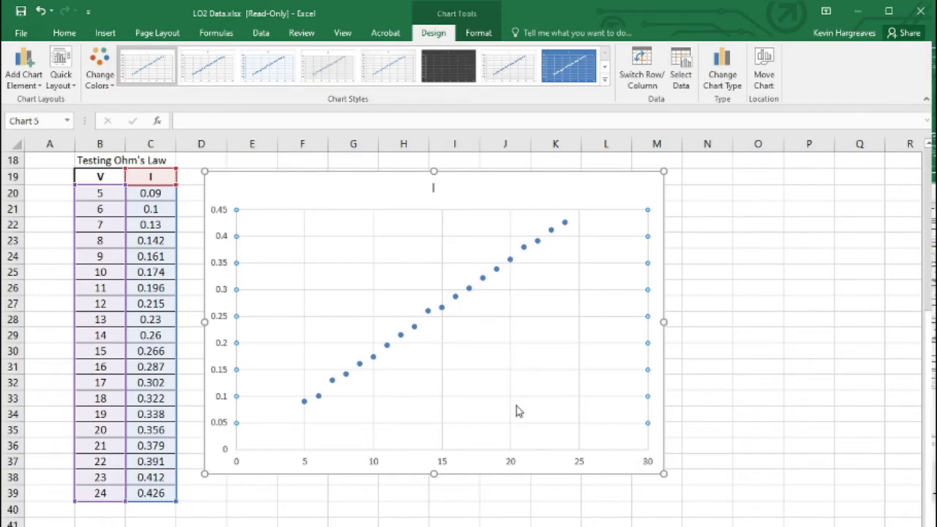
{"action": "left_click", "coordinate": [429, 313]}
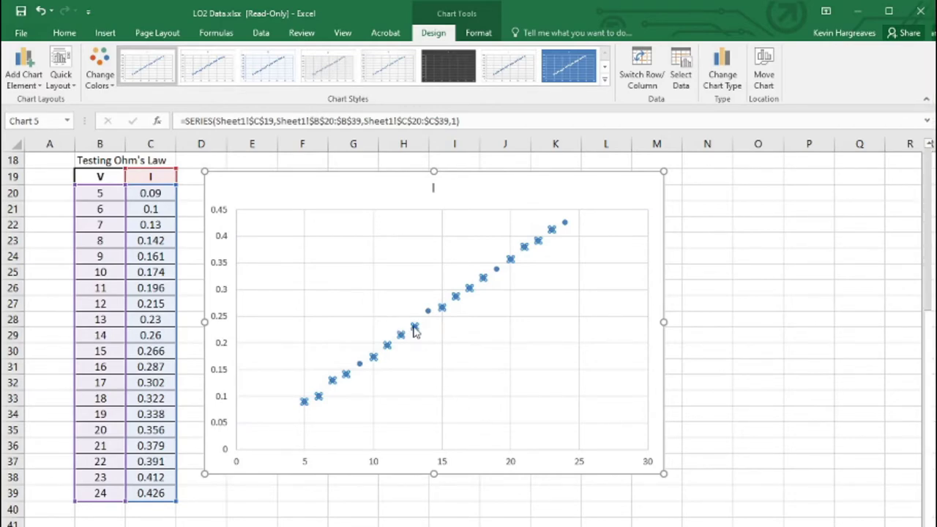
{"action": "left_click", "coordinate": [480, 427]}
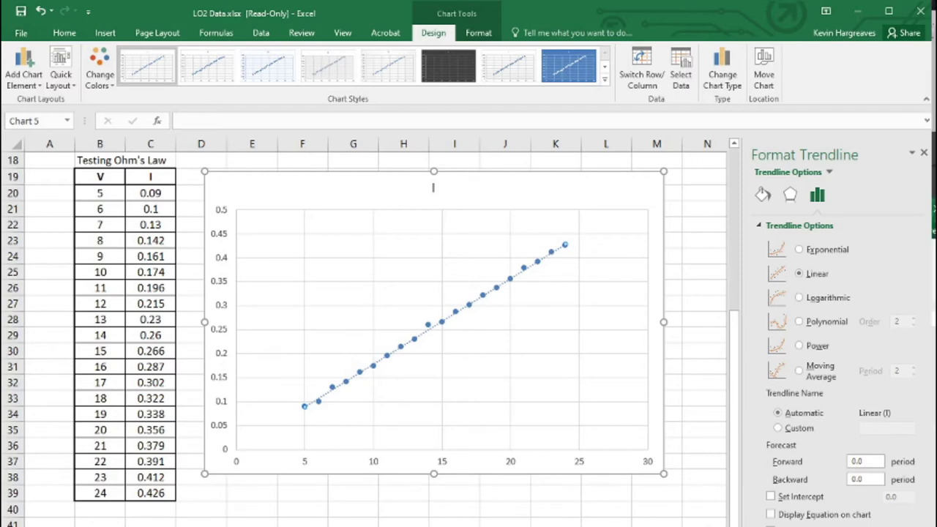
{"action": "left_click", "coordinate": [771, 516]}
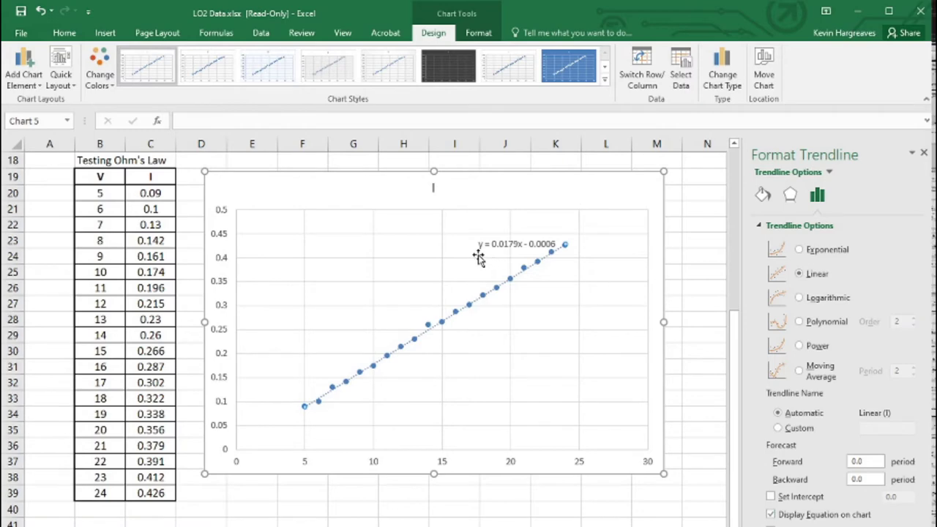
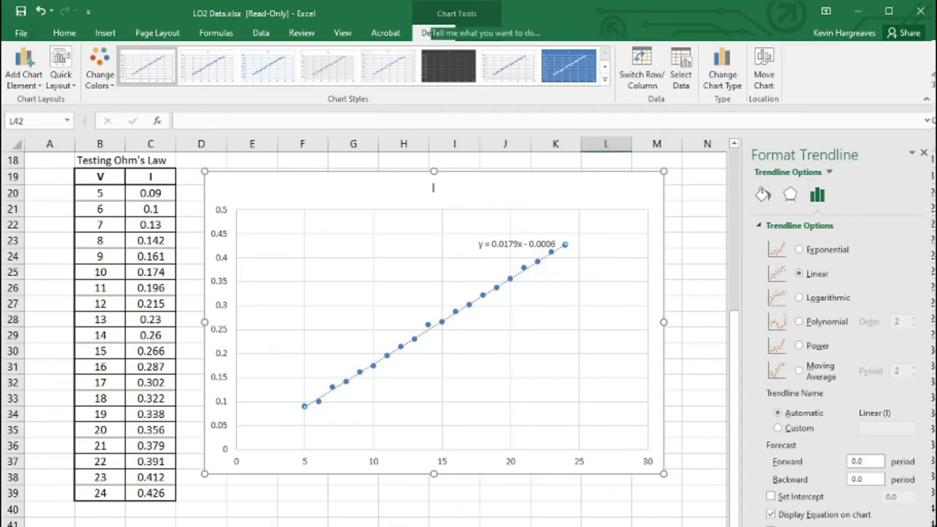
{"action": "key", "text": "Escape"}
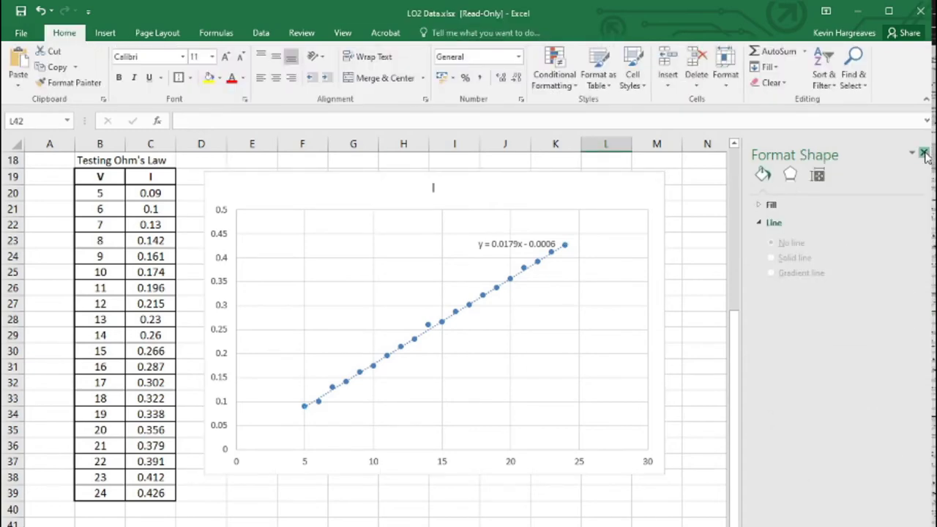
{"action": "left_click", "coordinate": [925, 154]}
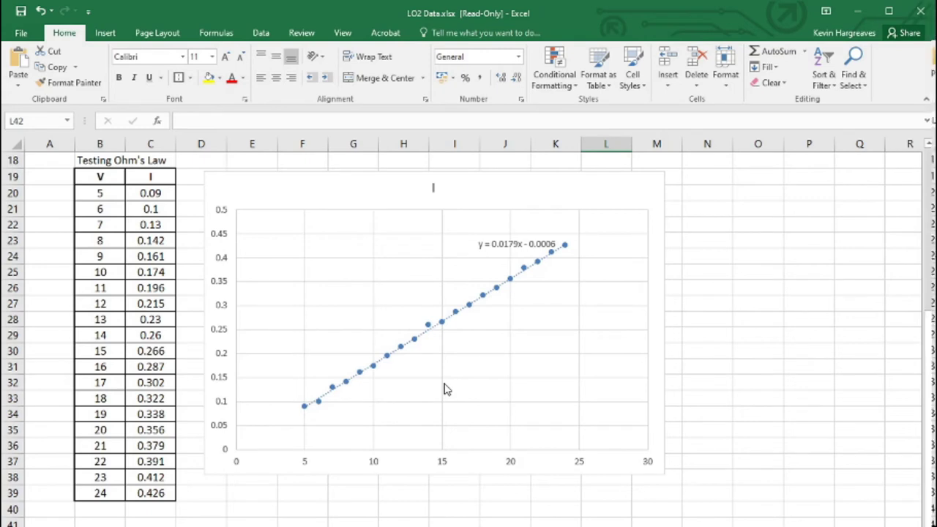
Step: Enter the label "Pearson's" in cell N20, beside the chart
{"action": "left_click", "coordinate": [707, 194]}
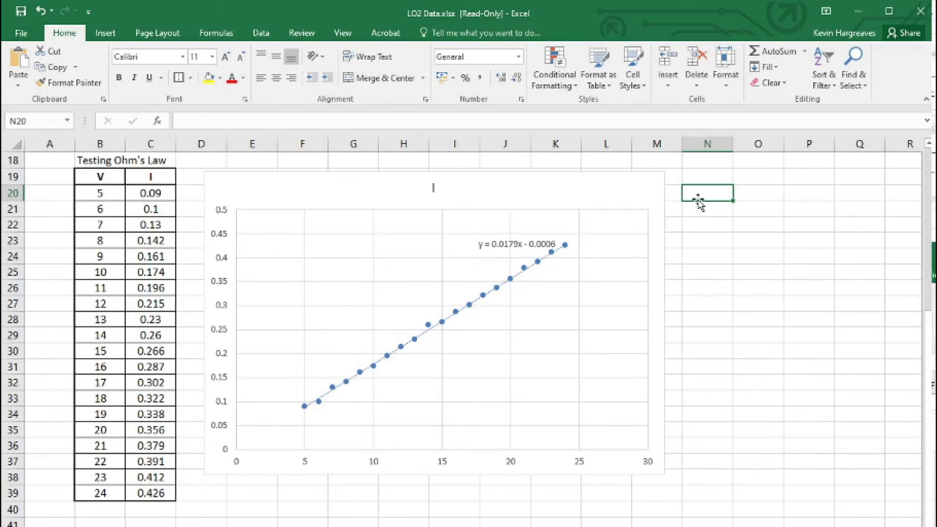
{"action": "type", "text": "P"}
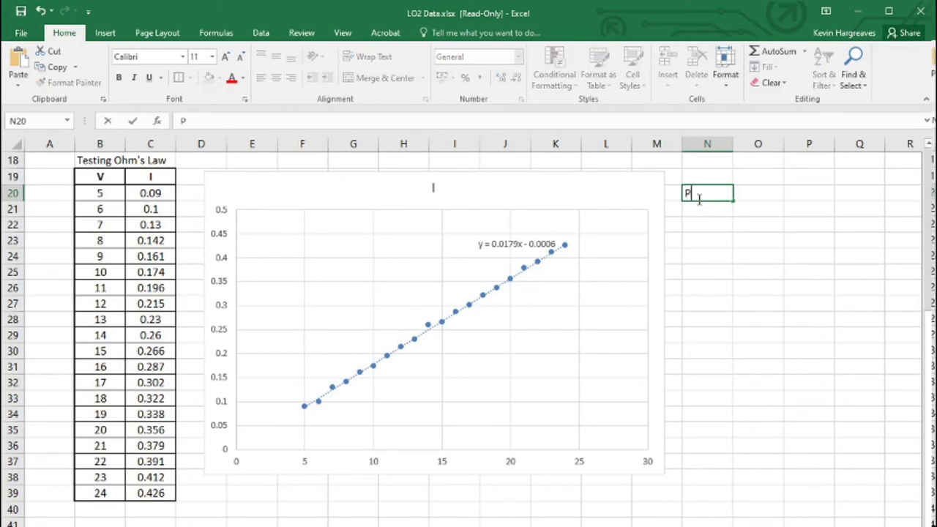
{"action": "type", "text": "earson"}
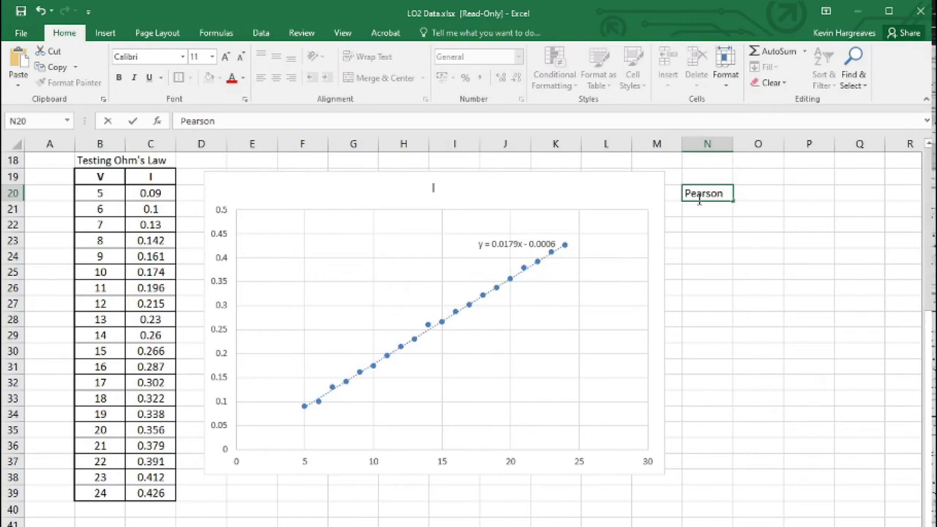
{"action": "type", "text": "'s"}
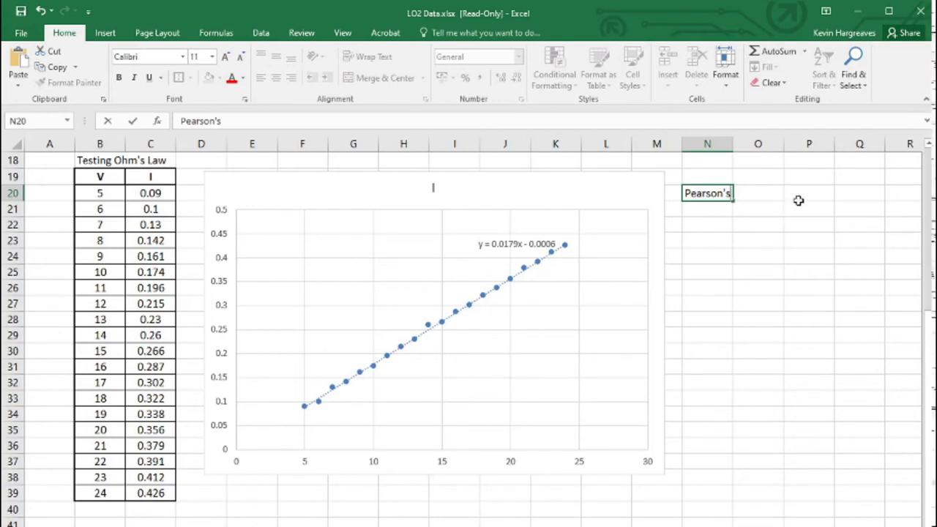
Step: Calculate the Pearson correlation of V and I in cell O20 with =pearson(B20:B39,C20:C39)
{"action": "left_click", "coordinate": [755, 194]}
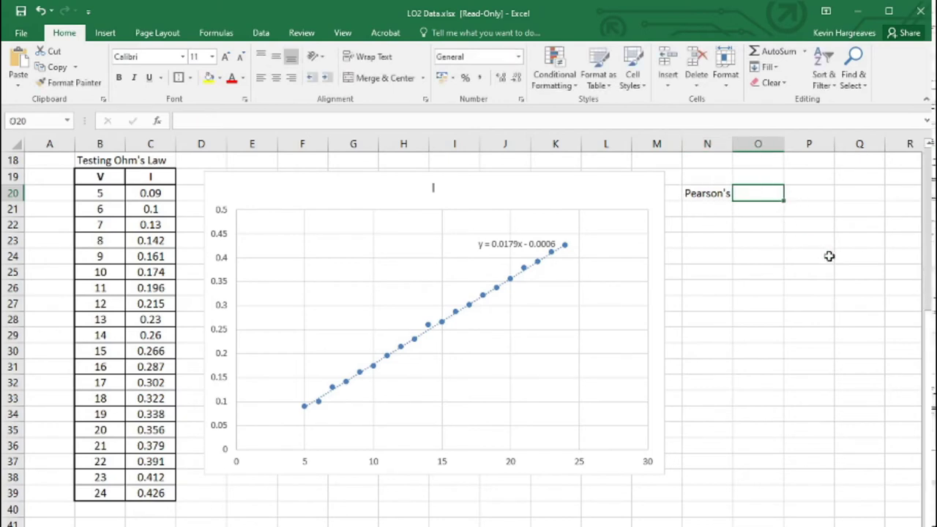
{"action": "type", "text": "="}
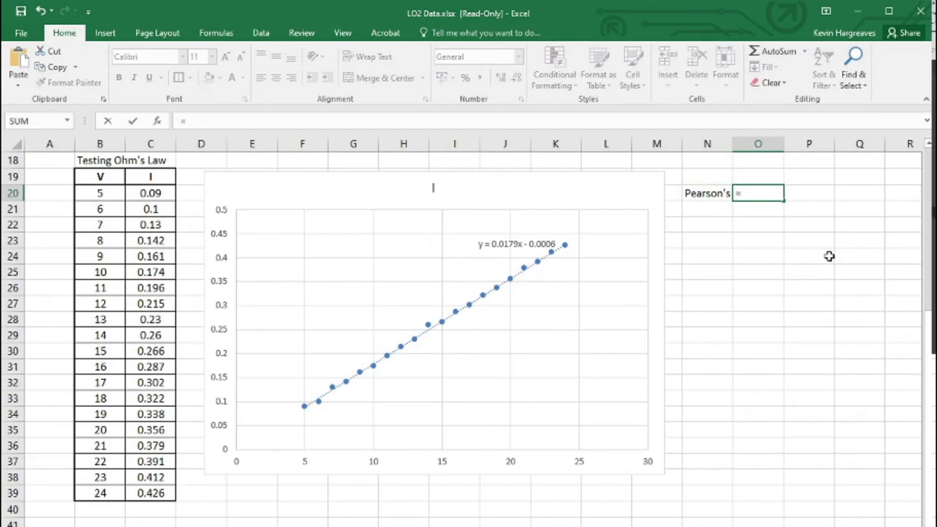
{"action": "type", "text": "p"}
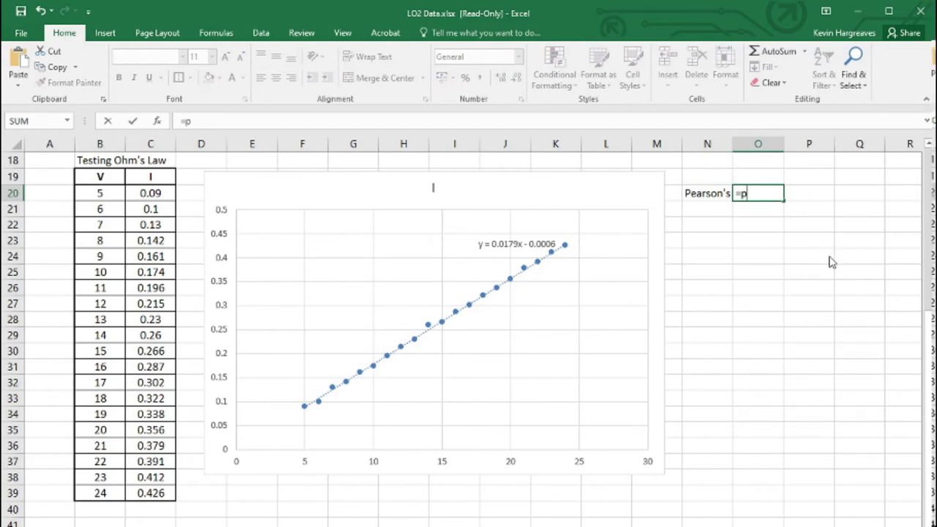
{"action": "type", "text": "earson"}
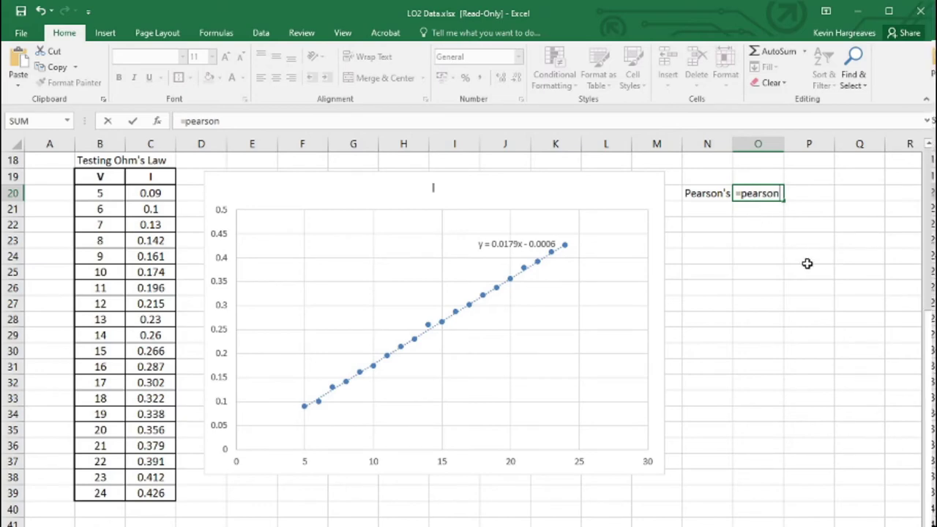
{"action": "type", "text": "("}
{"action": "left_click_drag", "start_coordinate": [85, 195], "coordinate": [105, 493]}
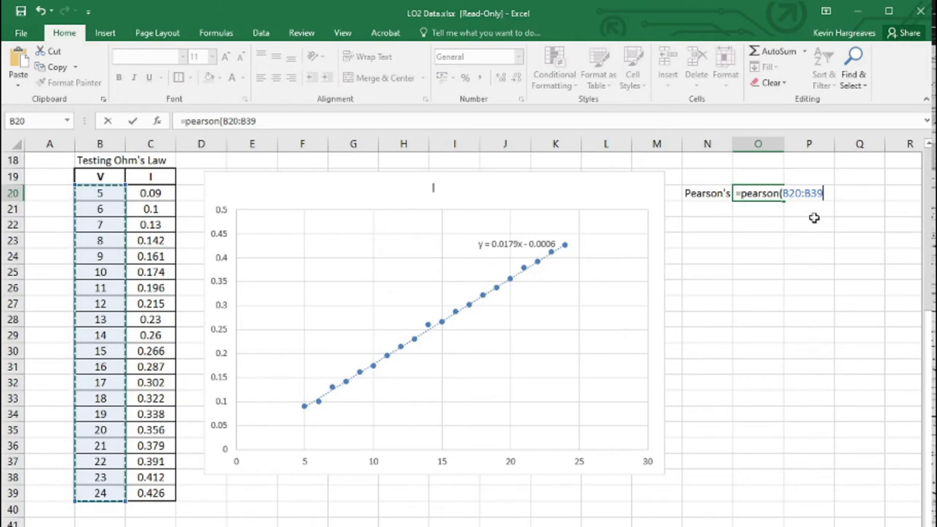
{"action": "type", "text": ","}
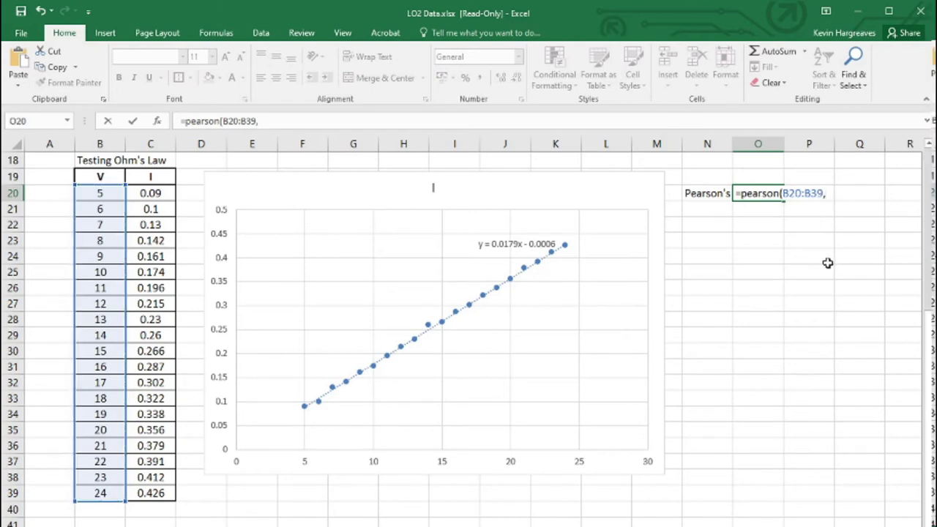
{"action": "left_click", "coordinate": [147, 193]}
{"action": "left_click_drag", "start_coordinate": [146, 205], "coordinate": [158, 493]}
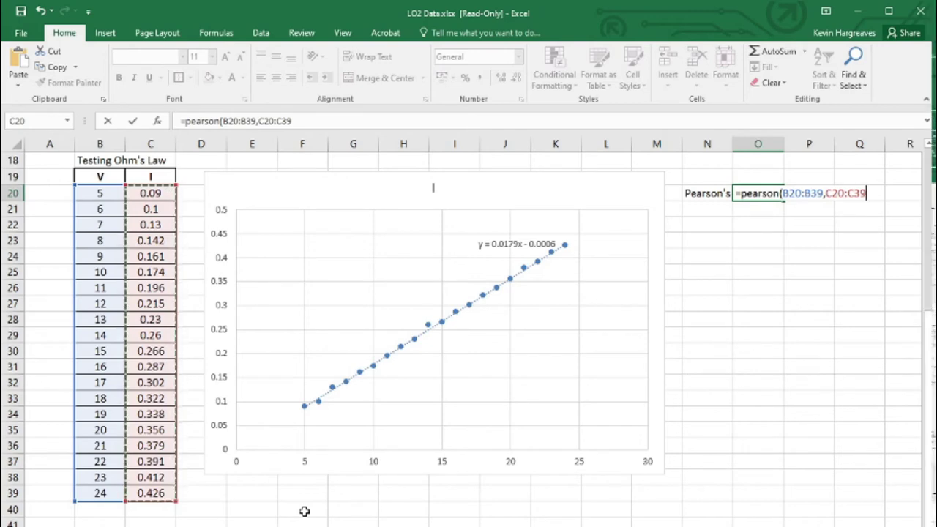
{"action": "key", "text": "Return"}
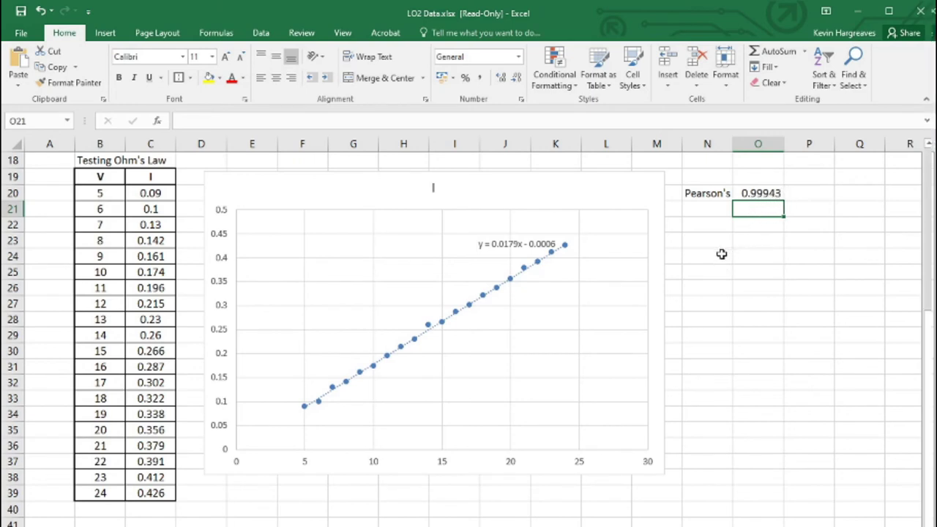
Step: Apply an outside border around the Pearson's label and its value in N20:O20
{"action": "left_click", "coordinate": [708, 193]}
{"action": "left_click_drag", "start_coordinate": [709, 193], "coordinate": [741, 193]}
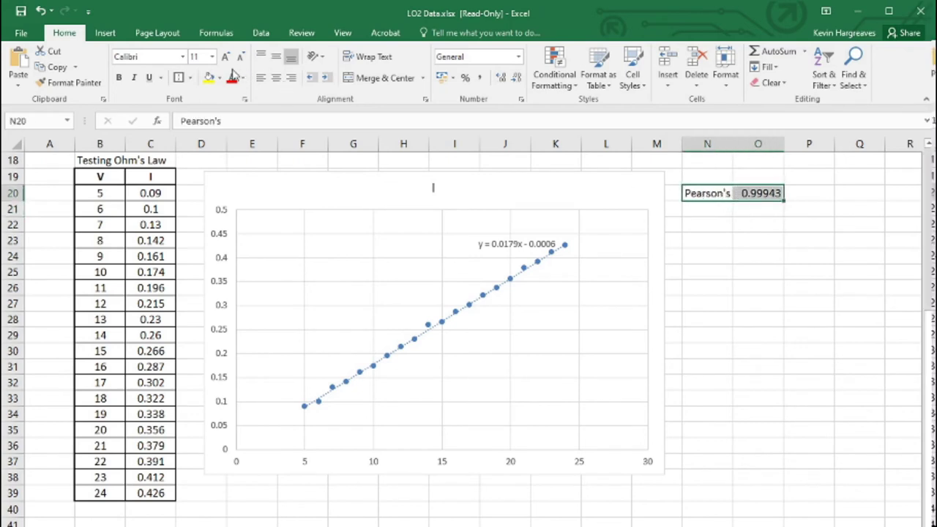
{"action": "left_click", "coordinate": [178, 79]}
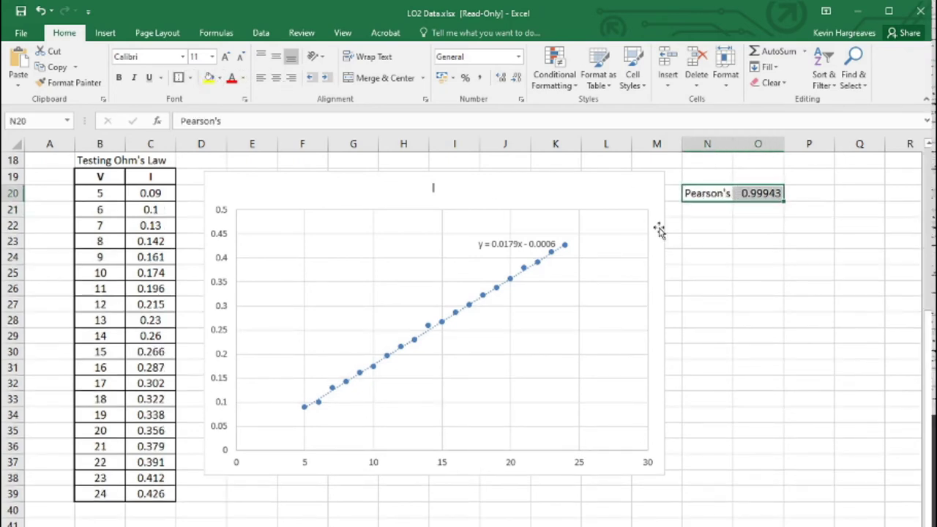
{"action": "left_click", "coordinate": [842, 193]}
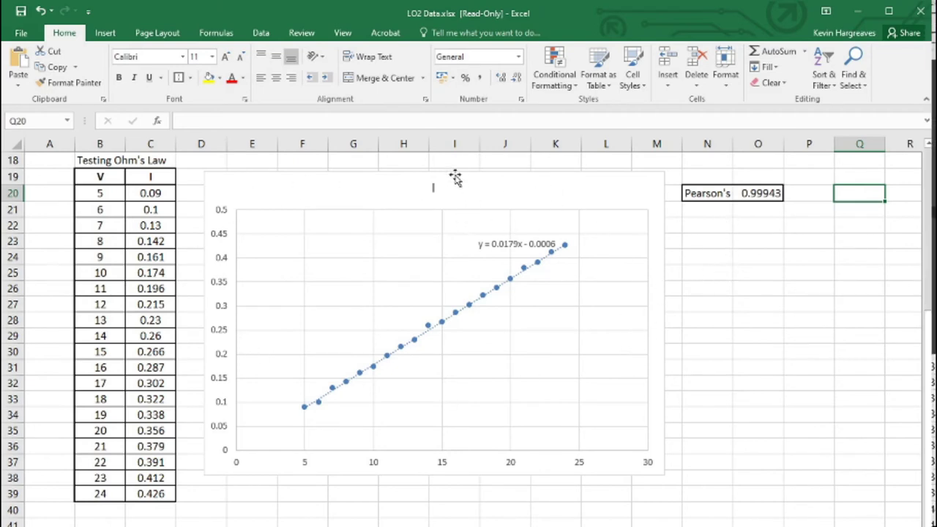
{"action": "left_click", "coordinate": [105, 33]}
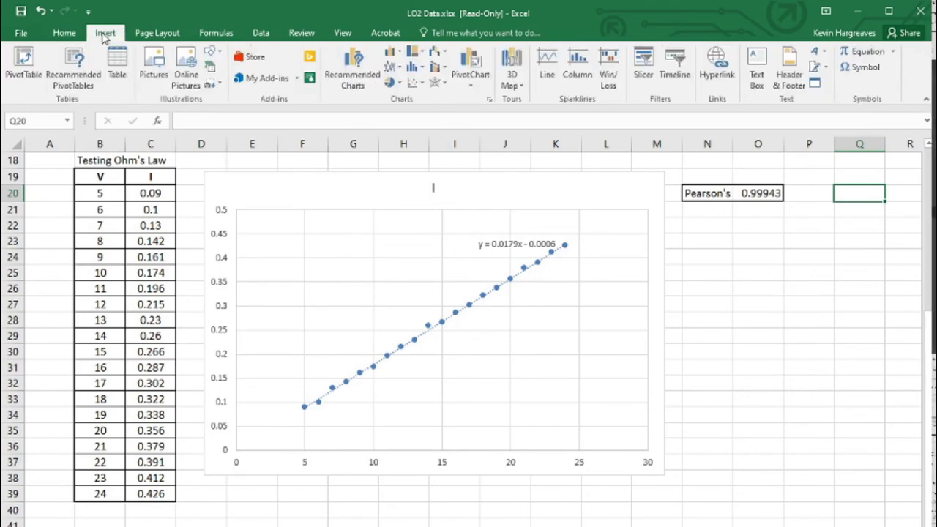
{"action": "left_click", "coordinate": [757, 70]}
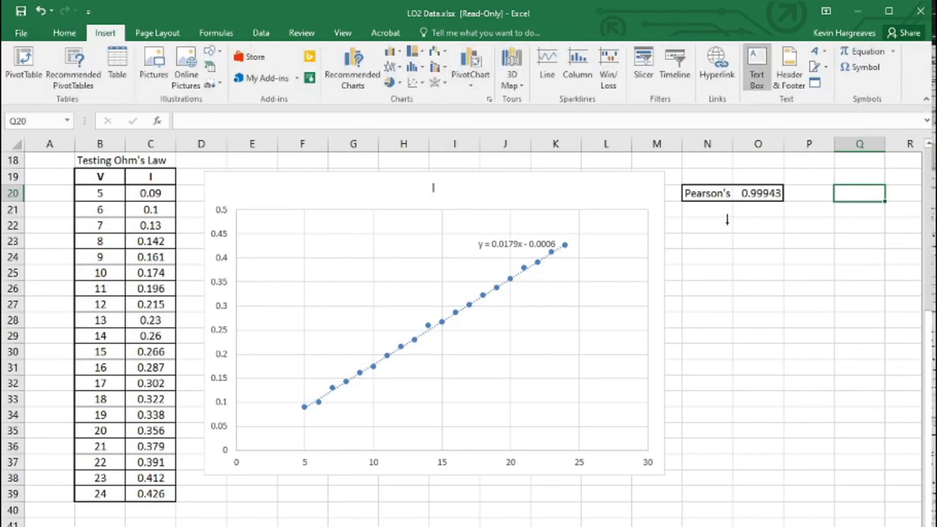
{"action": "mouse_move", "coordinate": [675, 220]}
{"action": "left_mouse_down"}
{"action": "mouse_move", "coordinate": [889, 349]}
{"action": "mouse_move", "coordinate": [893, 362]}
{"action": "left_mouse_up"}
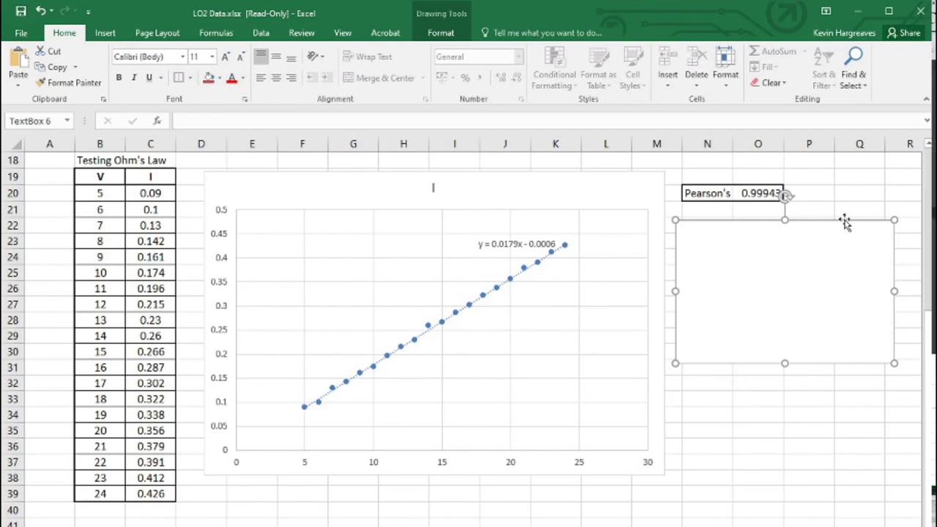
{"action": "left_click", "coordinate": [846, 220]}
{"action": "key", "text": "Delete"}
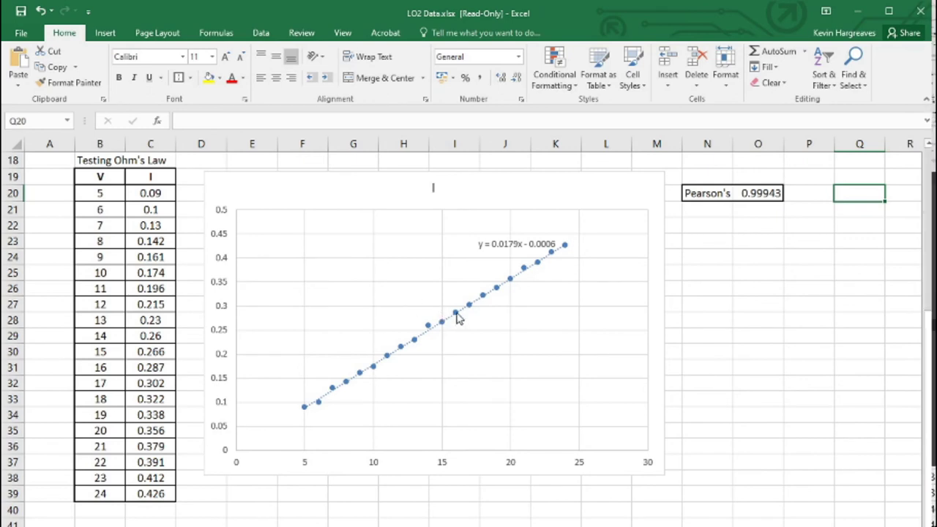
Step: Display the trendline's R-squared value on the chart alongside its equation
{"action": "double_click", "coordinate": [456, 315]}
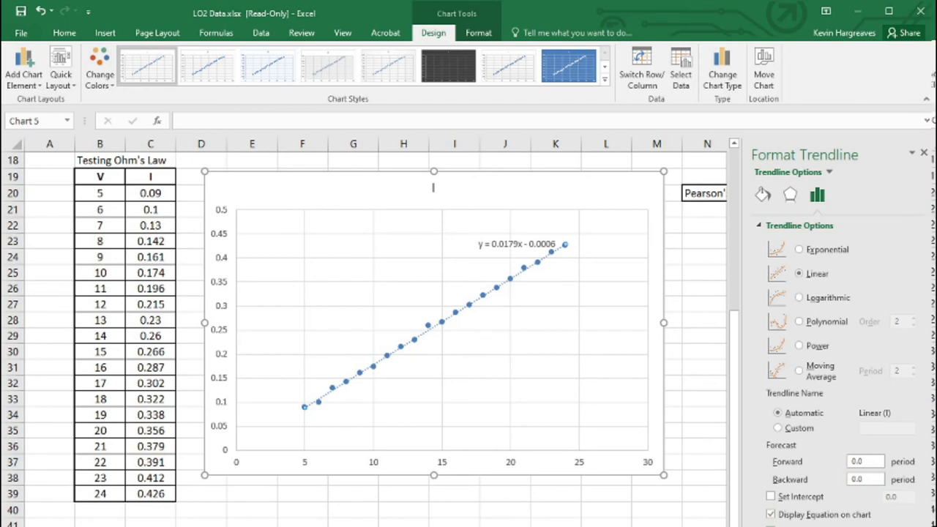
{"action": "left_click", "coordinate": [771, 526]}
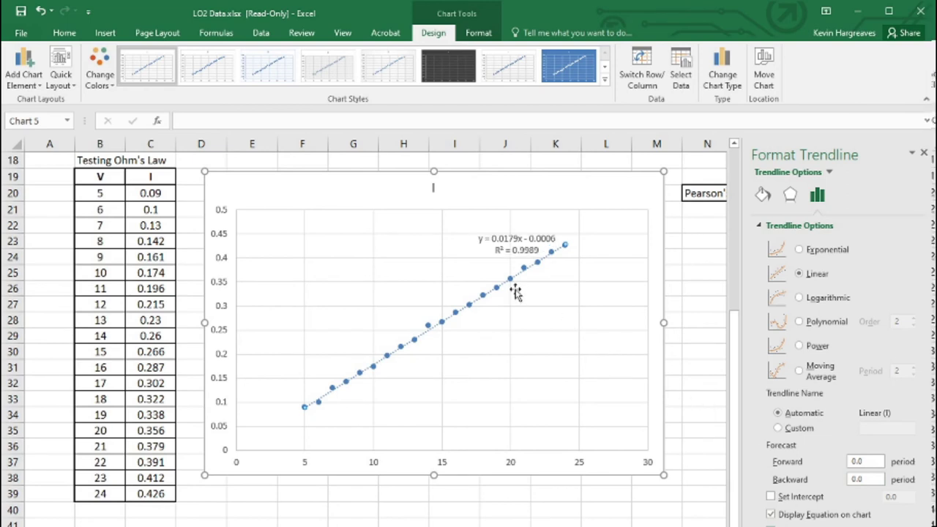
{"action": "left_click", "coordinate": [924, 154]}
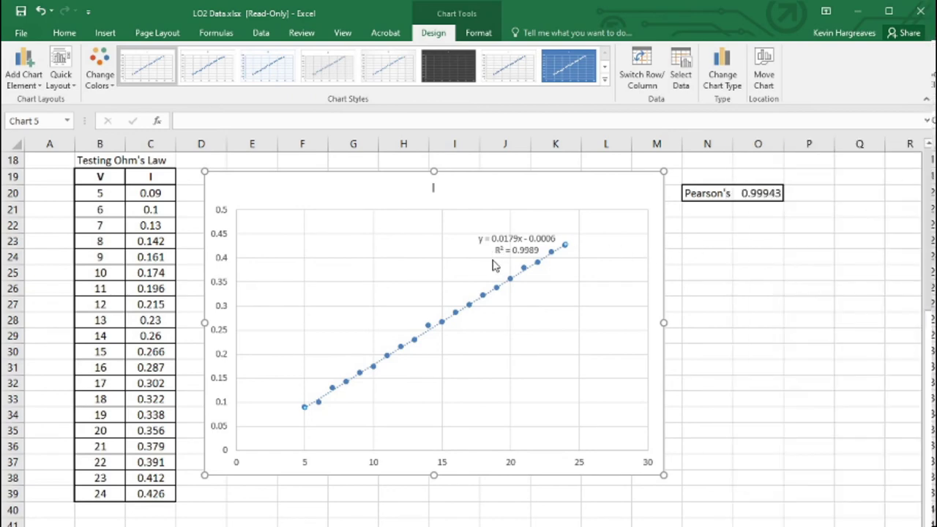
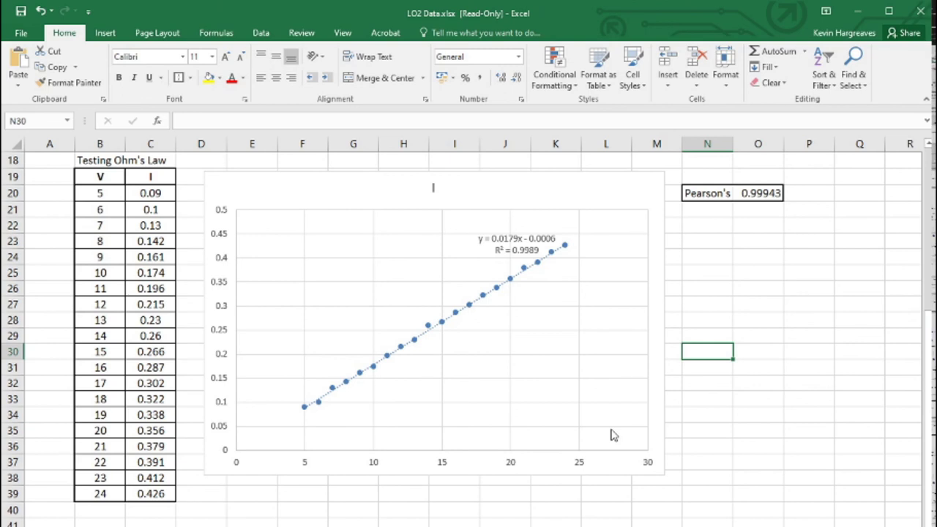
Step: Enter the value 55.87 in cell N22, below the Pearson's label
{"action": "left_click", "coordinate": [700, 231]}
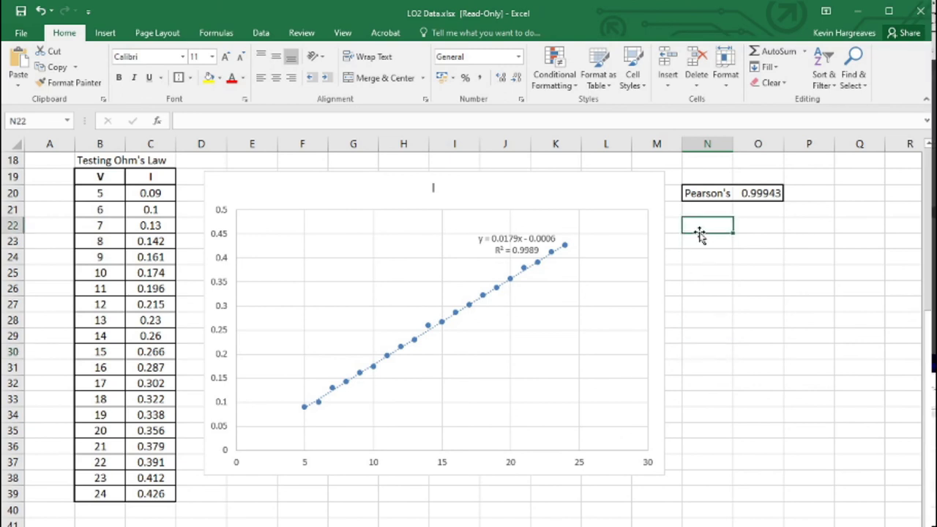
{"action": "type", "text": "55."}
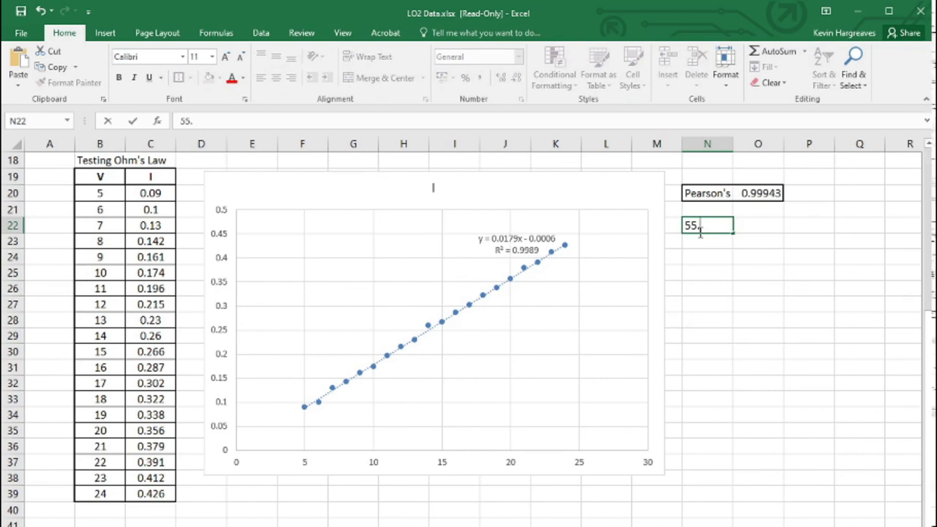
{"action": "type", "text": "87"}
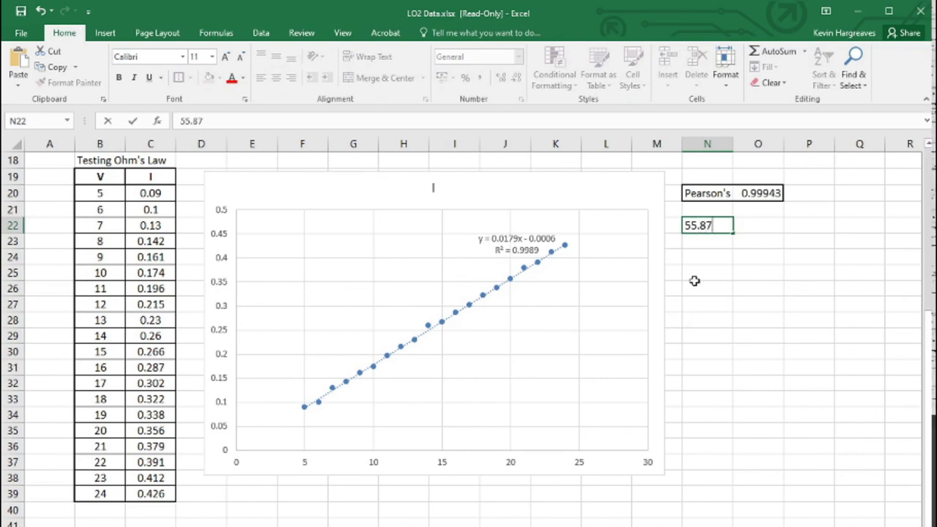